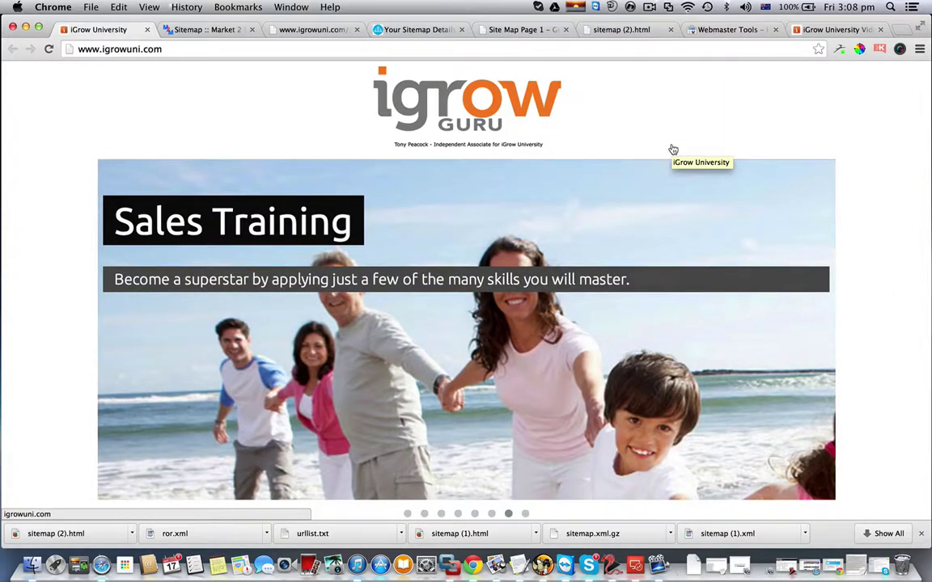
Open the Sitemap page of the igrowuni.com site and look through its full list of page links
{"action": "scroll", "coordinate": [620, 235], "scroll_direction": "down", "scroll_amount": 5}
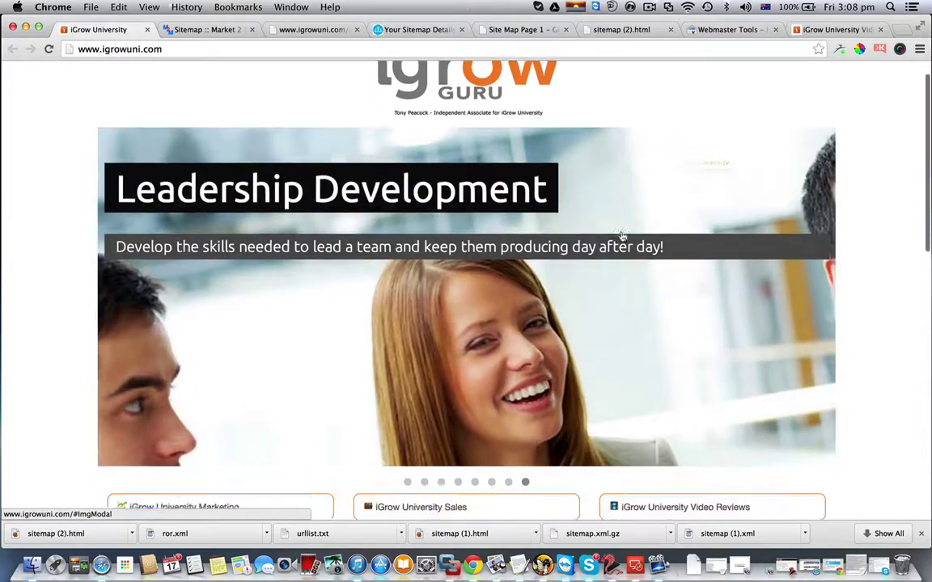
{"action": "scroll", "coordinate": [620, 235], "scroll_direction": "down", "scroll_amount": 10}
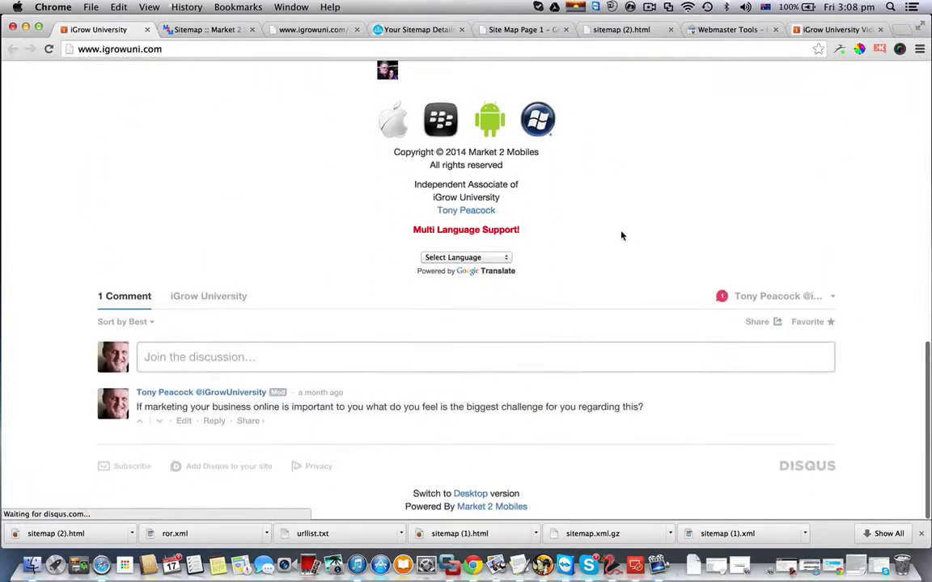
{"action": "scroll", "coordinate": [622, 231], "scroll_direction": "up", "scroll_amount": 5}
{"action": "scroll", "coordinate": [622, 226], "scroll_direction": "up", "scroll_amount": 5}
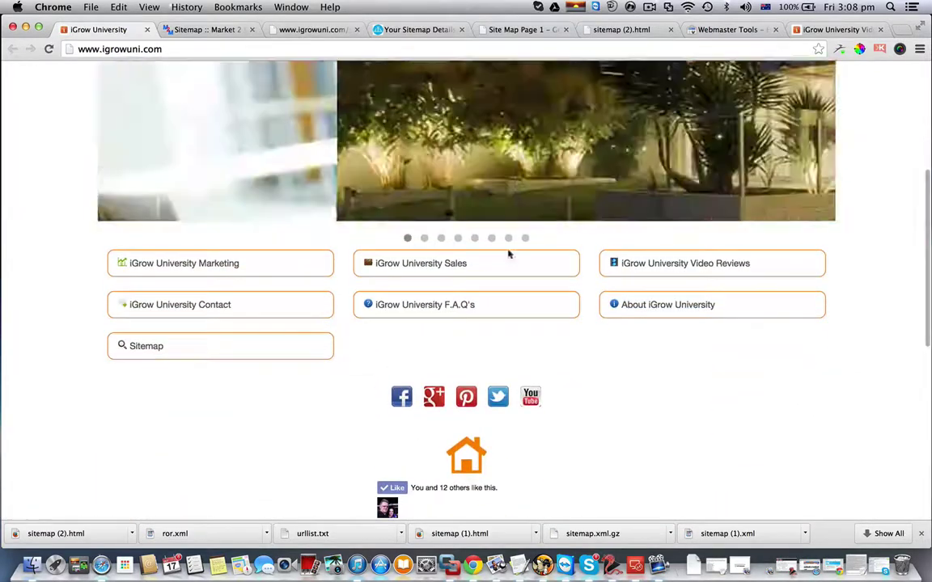
{"action": "left_click", "coordinate": [148, 355]}
{"action": "scroll", "coordinate": [52, 388], "scroll_direction": "down", "scroll_amount": 10}
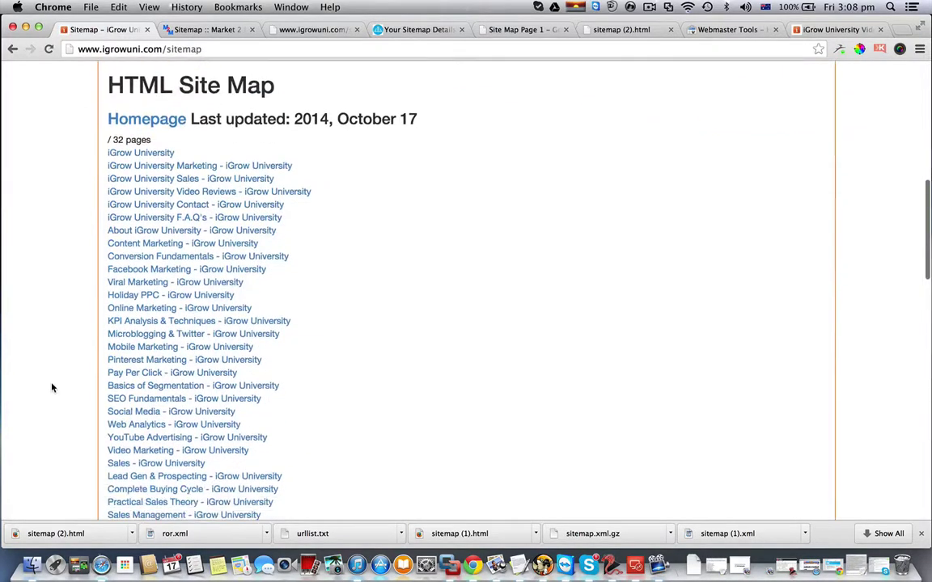
{"action": "scroll", "coordinate": [52, 389], "scroll_direction": "down", "scroll_amount": 5}
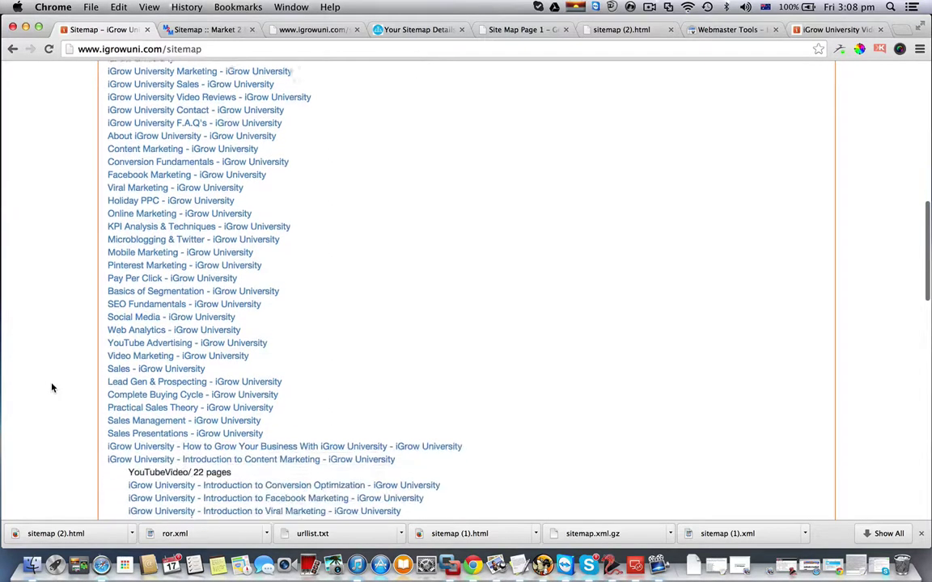
{"action": "scroll", "coordinate": [52, 388], "scroll_direction": "down", "scroll_amount": 8}
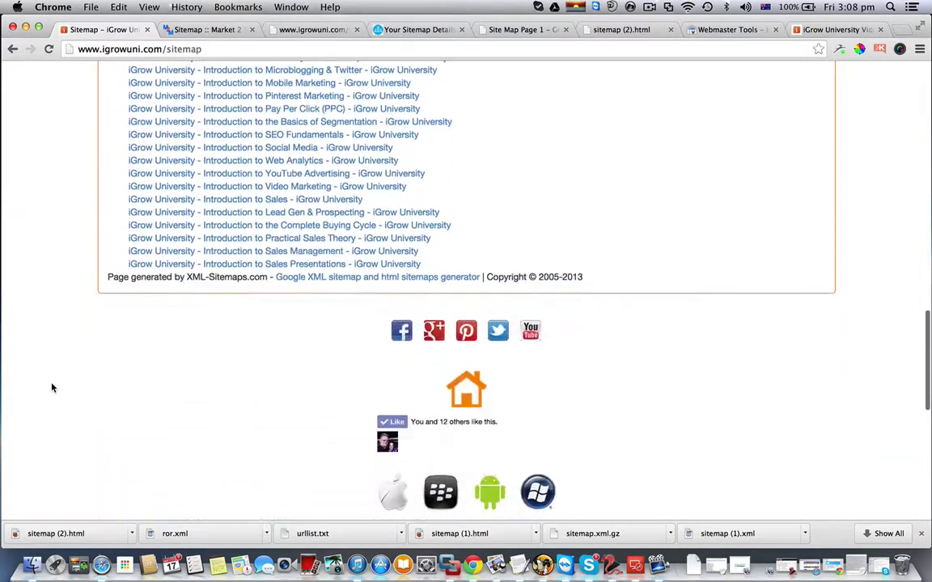
{"action": "scroll", "coordinate": [51, 388], "scroll_direction": "up", "scroll_amount": 20}
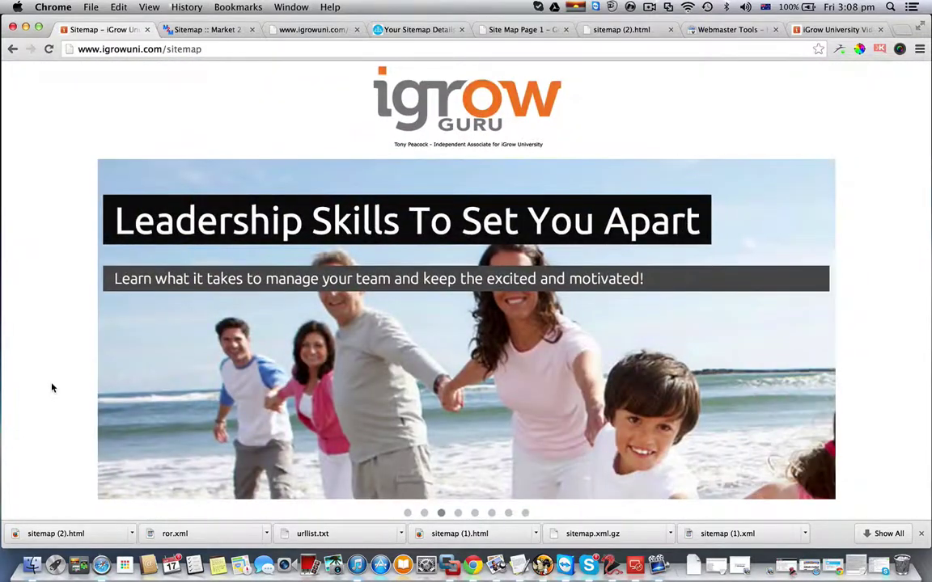
{"action": "left_click", "coordinate": [417, 30]}
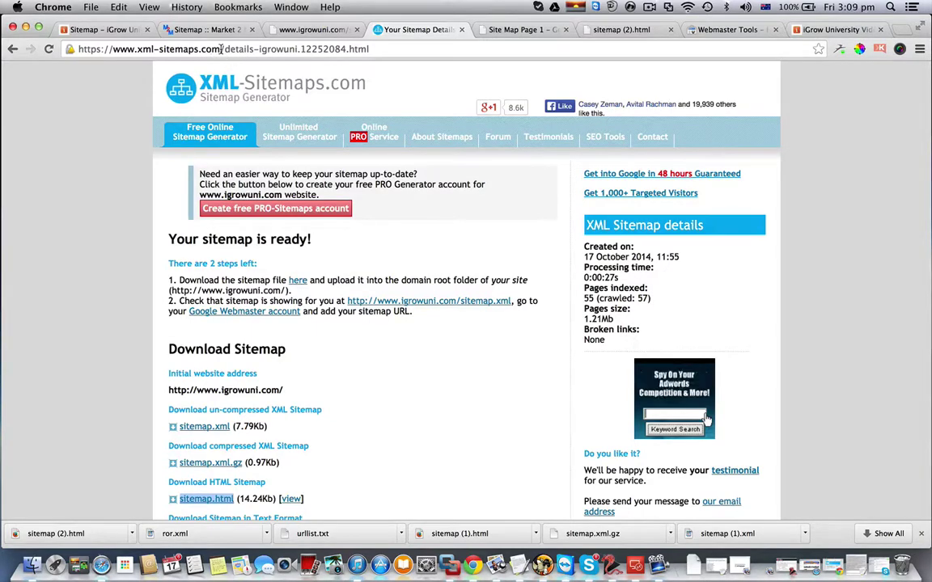
{"action": "left_click_drag", "start_coordinate": [220, 49], "coordinate": [430, 48]}
{"action": "key", "text": "BackSpace"}
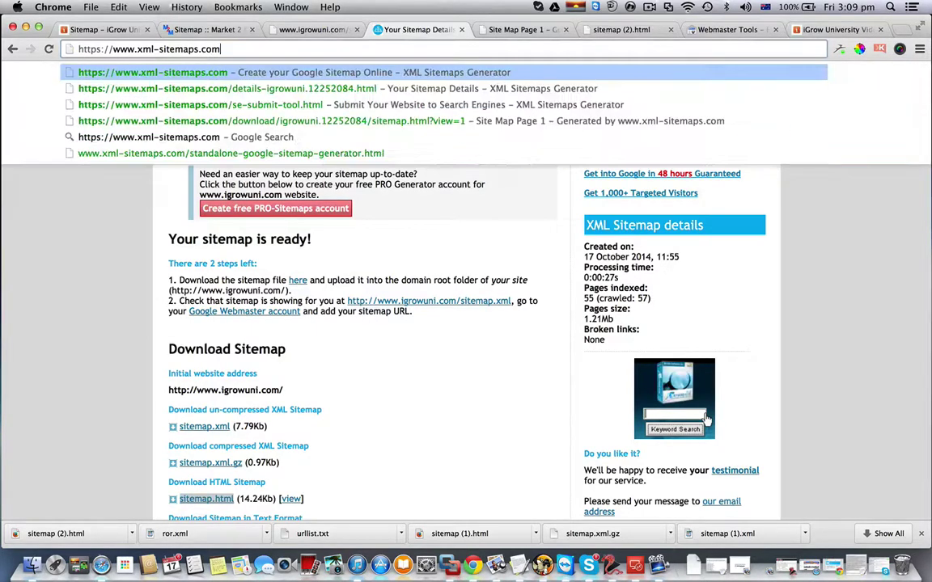
{"action": "key", "text": "Return"}
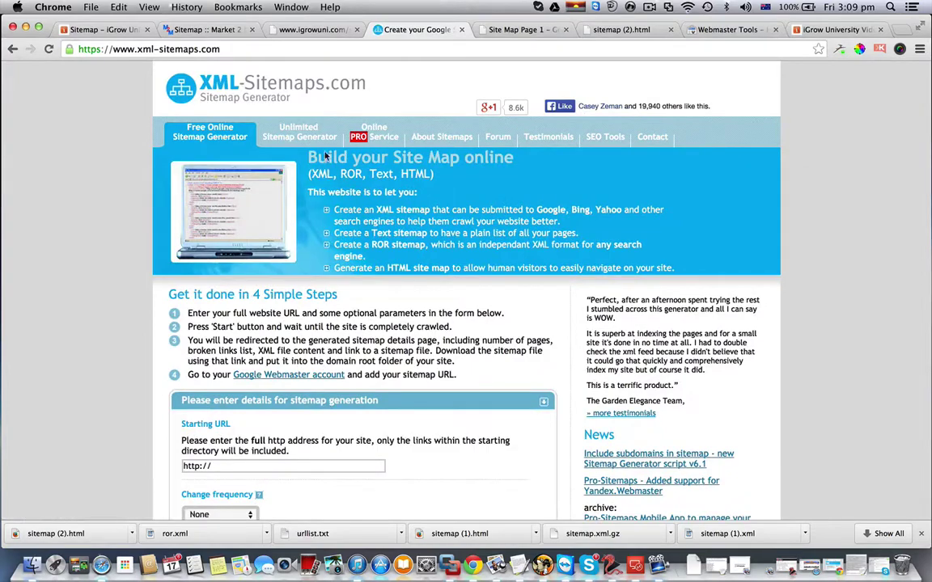
{"action": "scroll", "coordinate": [79, 316], "scroll_direction": "down", "scroll_amount": 5}
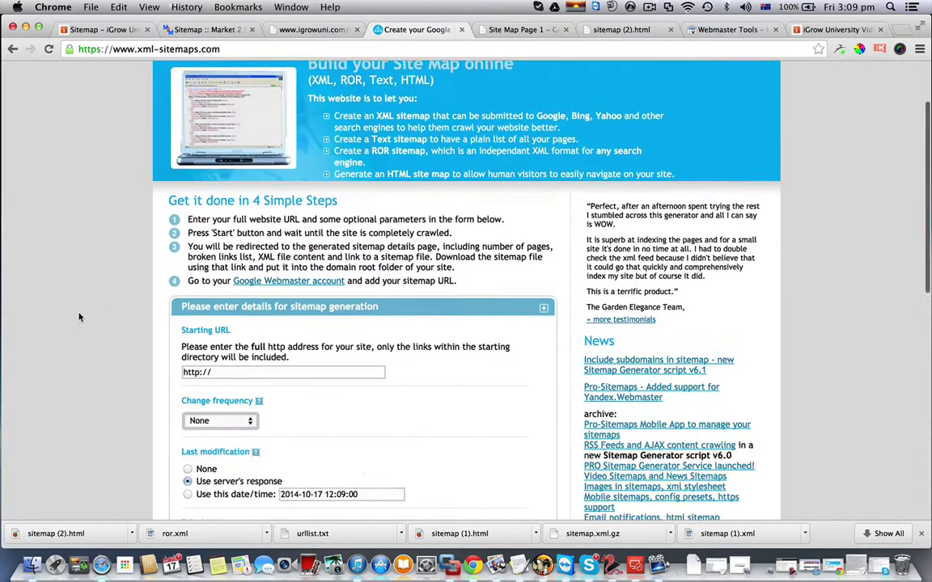
{"action": "left_click", "coordinate": [224, 305]}
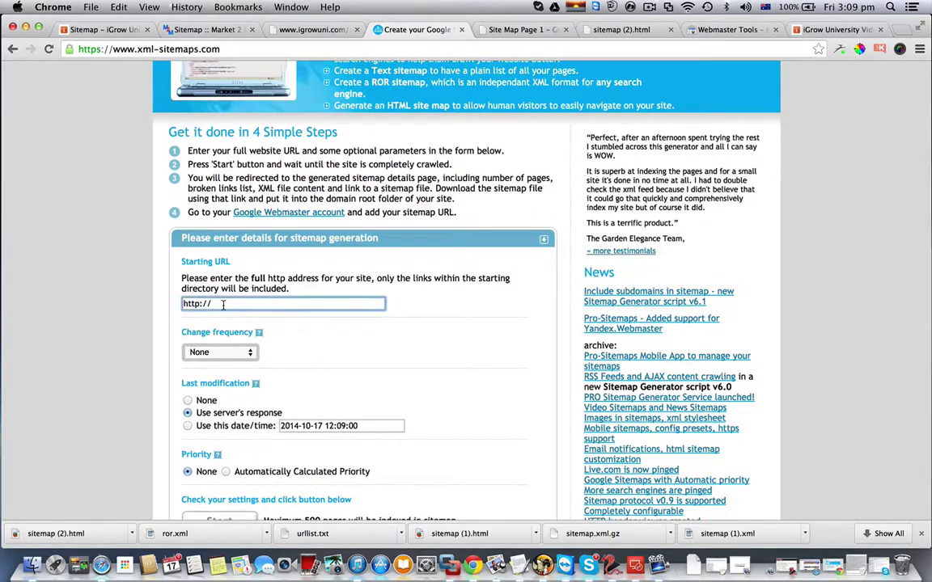
{"action": "type", "text": "www.igrowuni.com"}
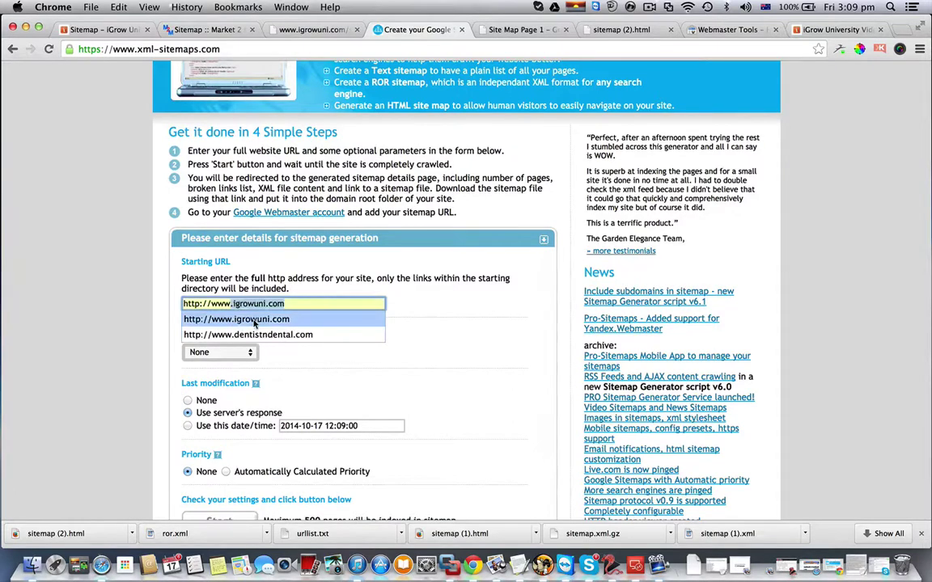
{"action": "left_click", "coordinate": [254, 321]}
{"action": "scroll", "coordinate": [140, 351], "scroll_direction": "down", "scroll_amount": 2}
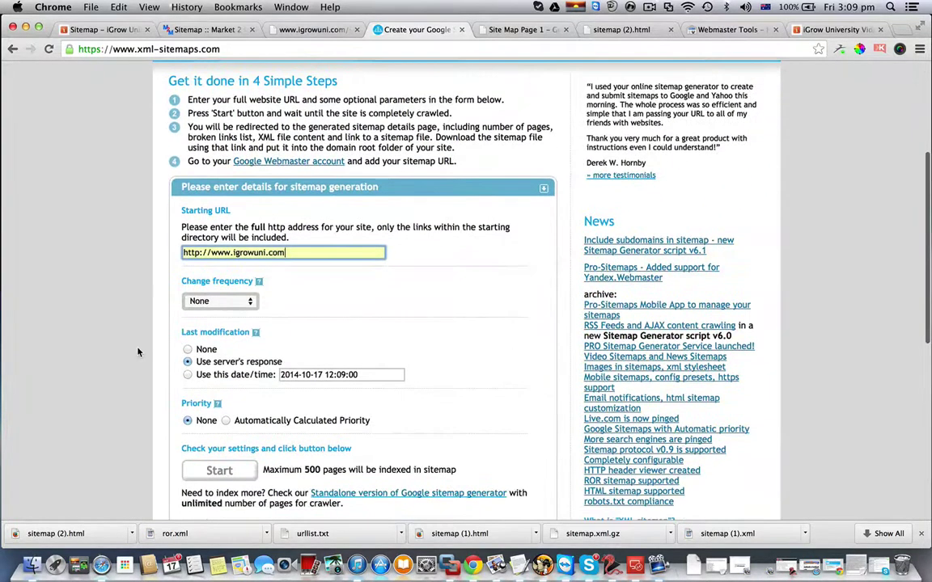
Set the change frequency to Monthly and the priority to Automatically Calculated Priority, and start generating the sitemap
{"action": "left_click", "coordinate": [246, 301]}
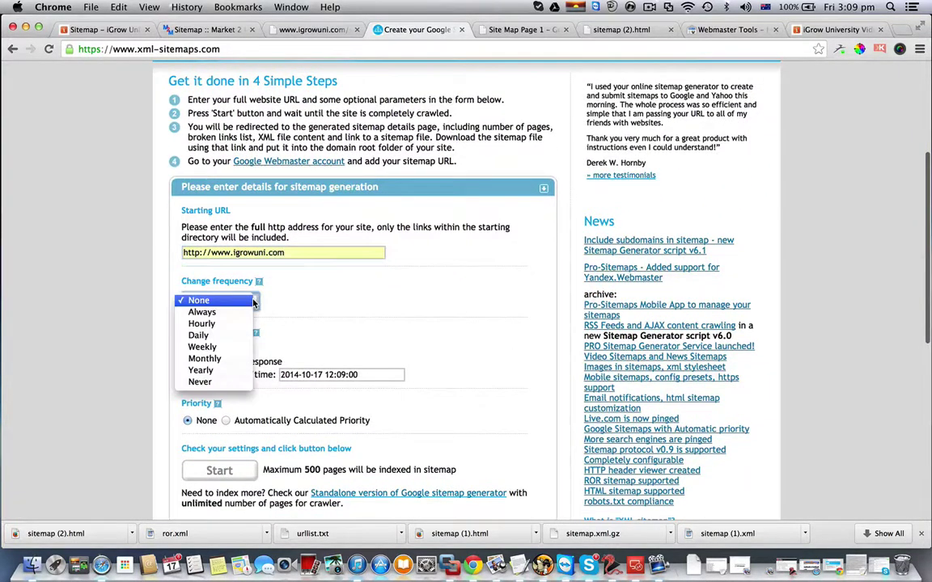
{"action": "left_click", "coordinate": [205, 358]}
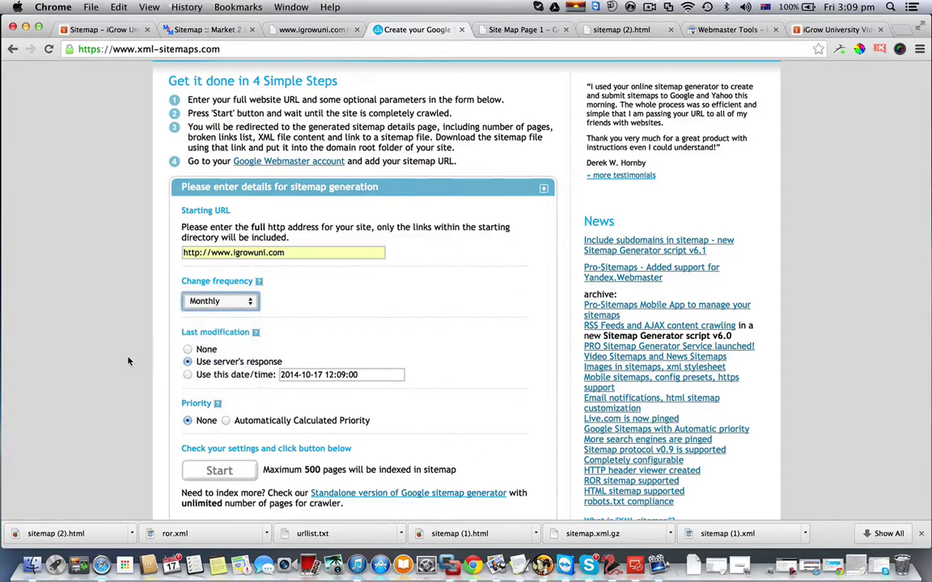
{"action": "scroll", "coordinate": [232, 315], "scroll_direction": "down", "scroll_amount": 4}
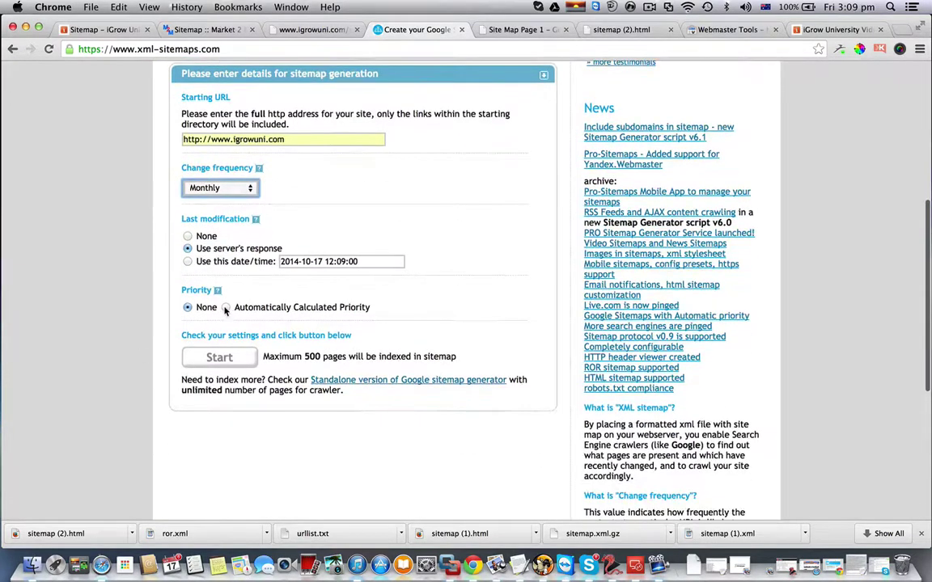
{"action": "left_click", "coordinate": [225, 307]}
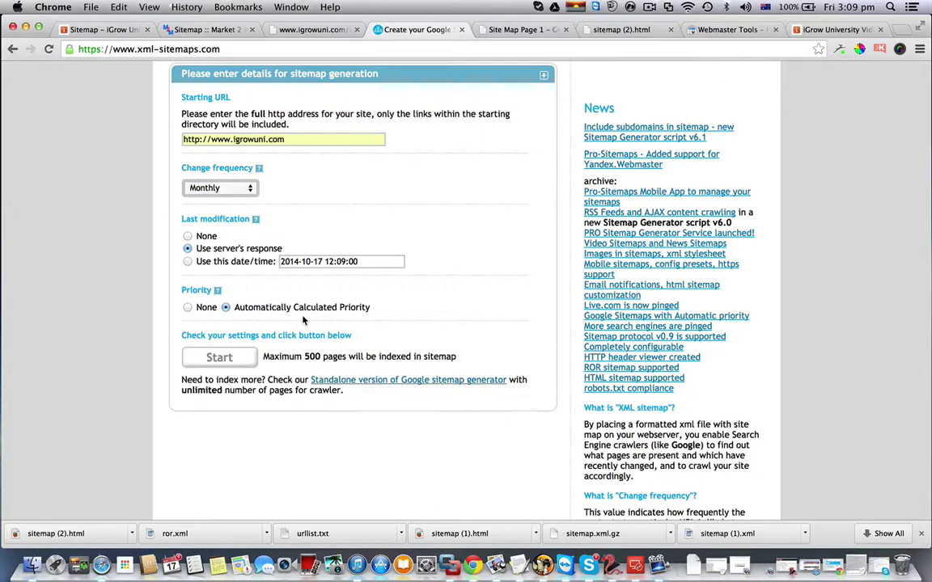
{"action": "left_click", "coordinate": [218, 357]}
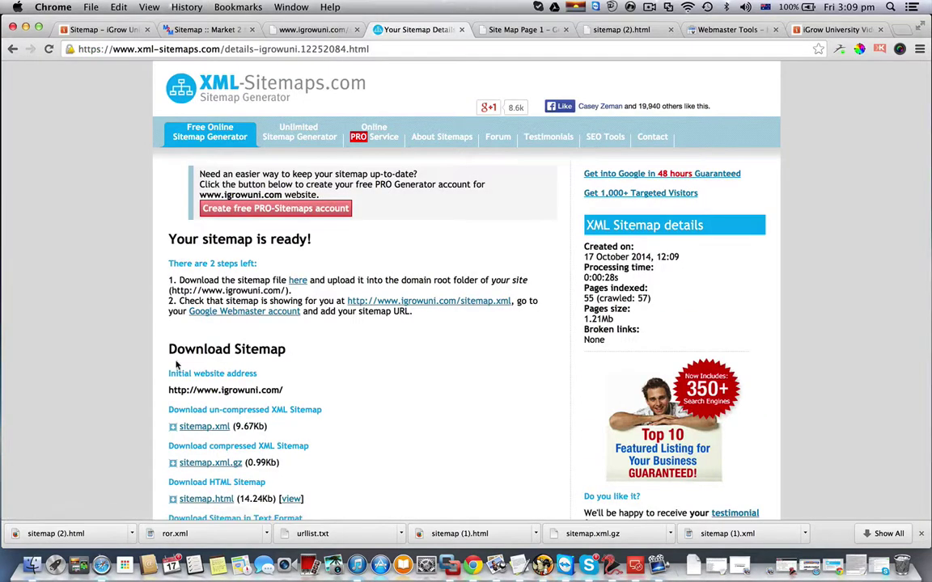
Download the generated HTML sitemap, sitemap.html, and open the downloaded copy in a new tab
{"action": "scroll", "coordinate": [121, 374], "scroll_direction": "down", "scroll_amount": 3}
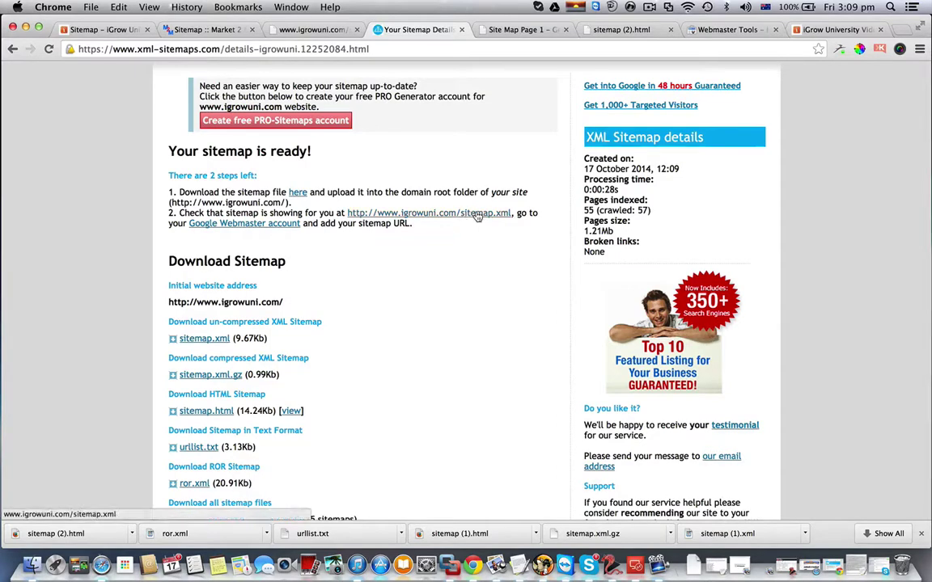
{"action": "scroll", "coordinate": [386, 308], "scroll_direction": "down", "scroll_amount": 5}
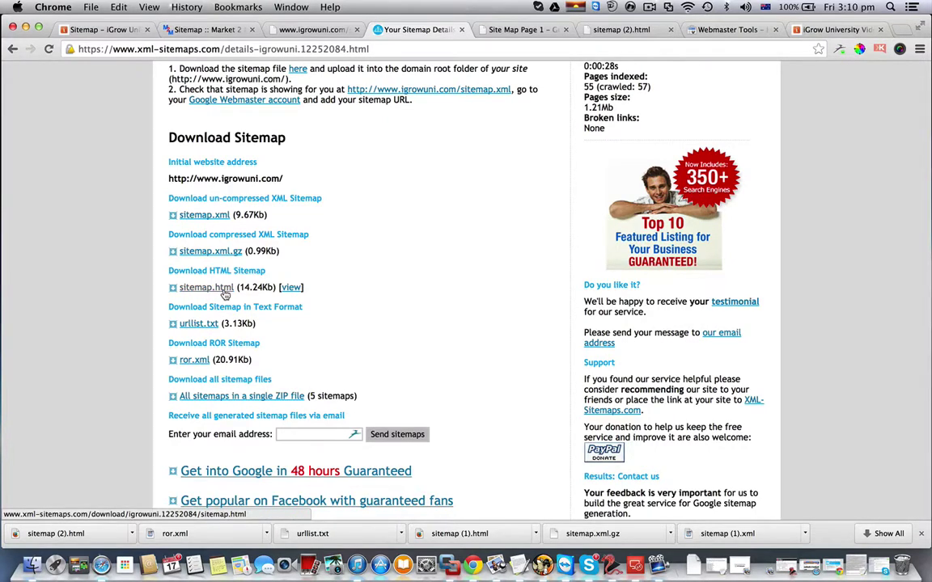
{"action": "right_click", "coordinate": [208, 289]}
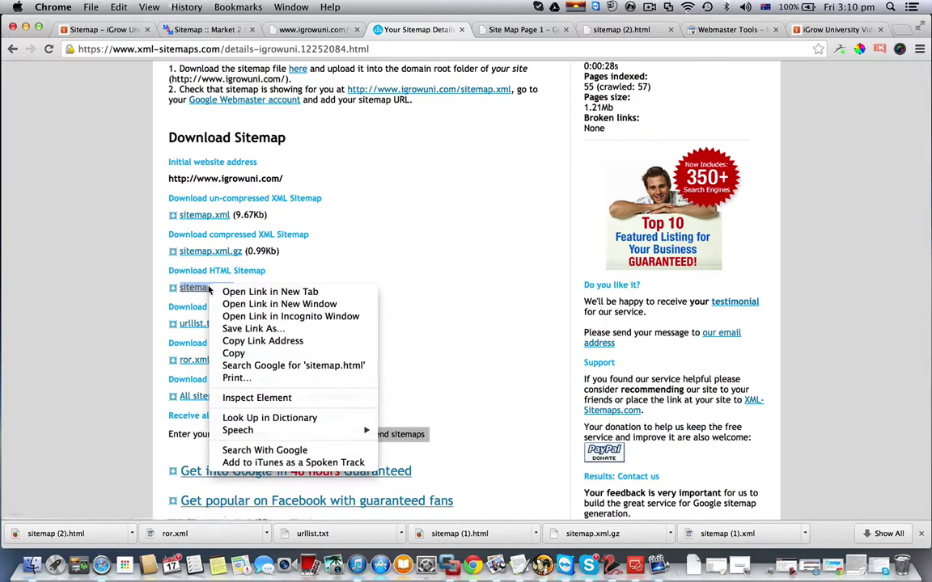
{"action": "left_click", "coordinate": [261, 292]}
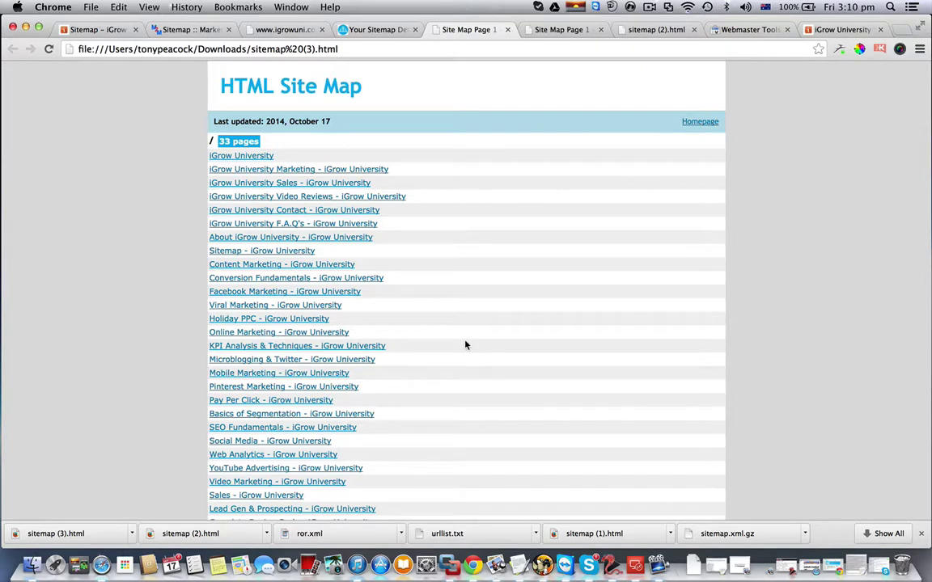
Show the source code of the downloaded HTML sitemap and select all of it from the first to the last line
{"action": "right_click", "coordinate": [76, 221]}
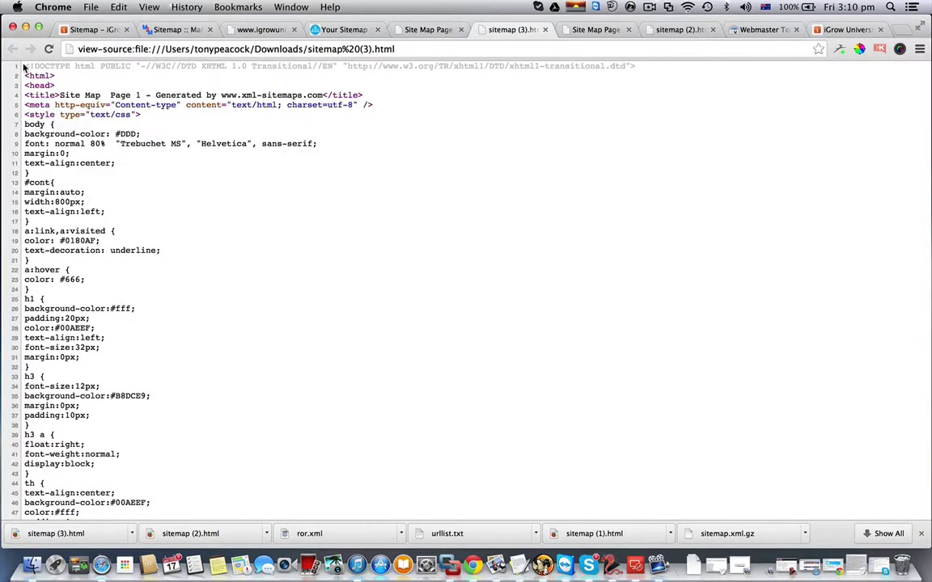
{"action": "left_click_drag", "start_coordinate": [25, 68], "coordinate": [104, 517]}
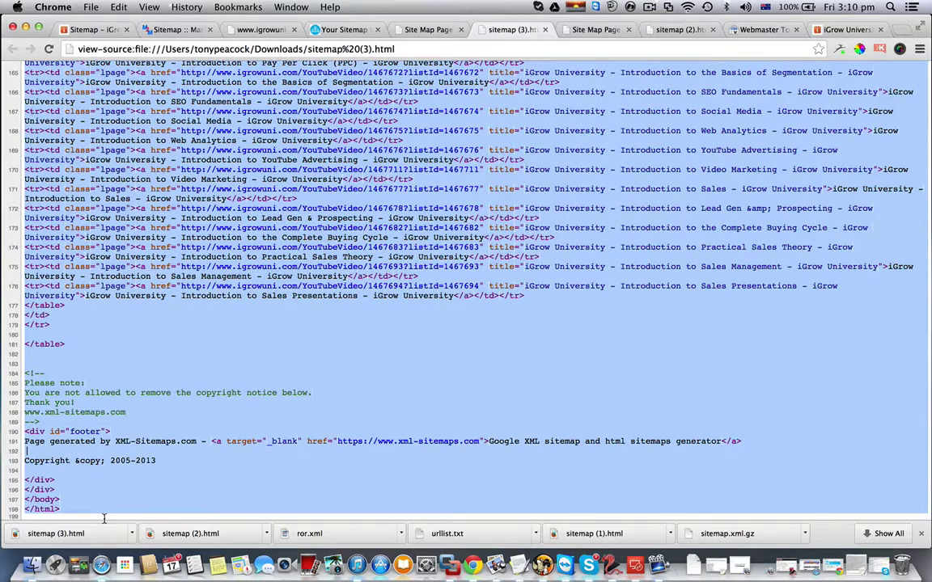
In the Market 2 Mobiles editor, view the source code of the Sitemap page's content and close it without changes
{"action": "left_click", "coordinate": [178, 30]}
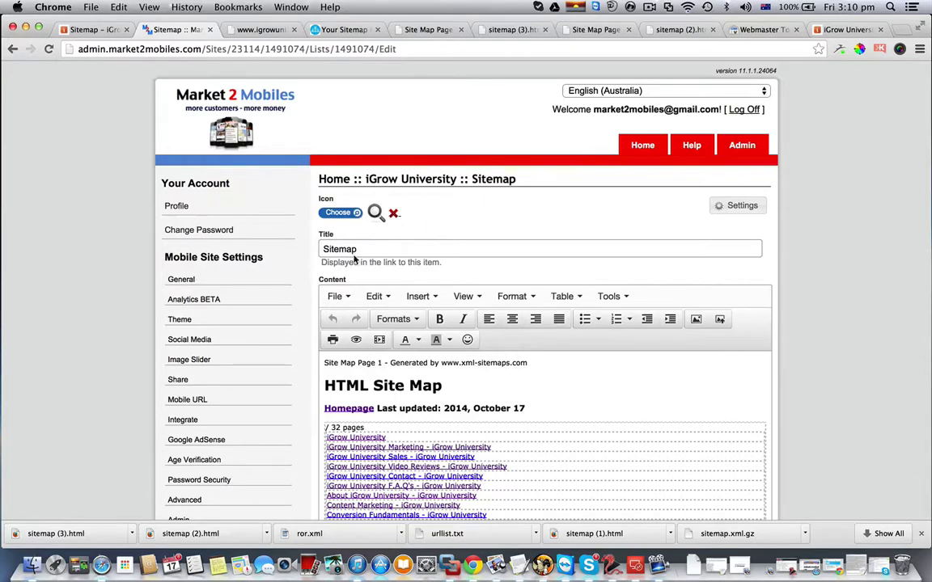
{"action": "left_click", "coordinate": [614, 297]}
{"action": "left_click", "coordinate": [635, 319]}
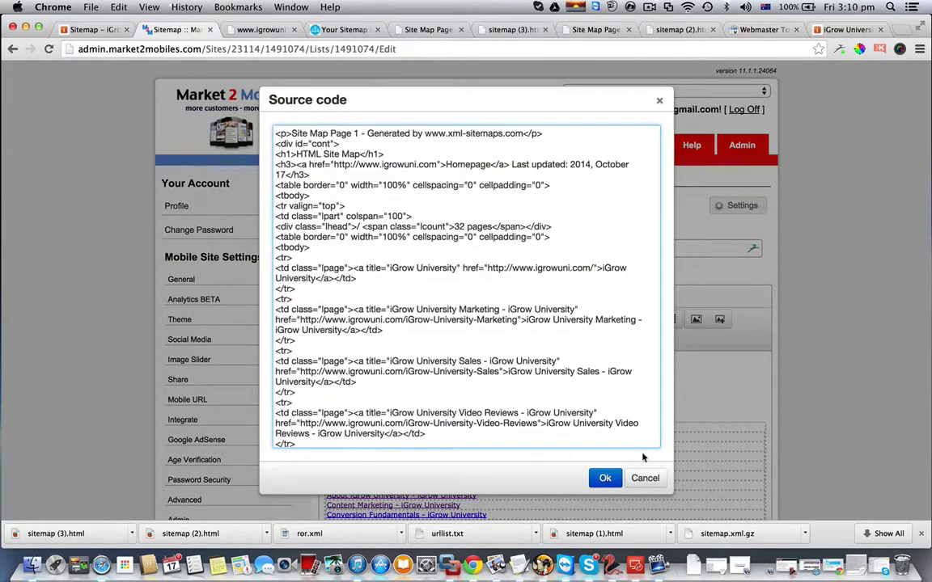
{"action": "left_click", "coordinate": [644, 478]}
Check the Sitemap page's content in the editor down to its end and save the page
{"action": "scroll", "coordinate": [638, 441], "scroll_direction": "down", "scroll_amount": 10}
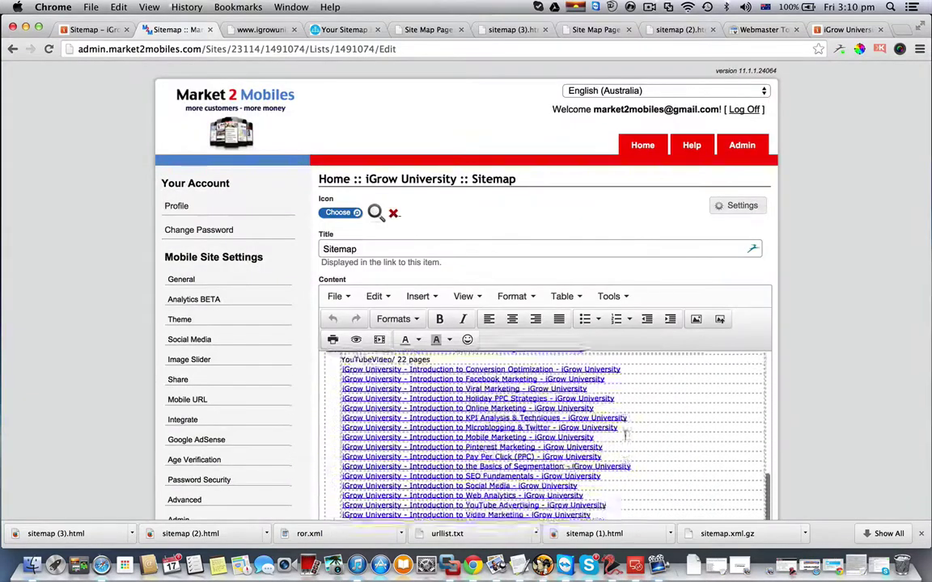
{"action": "scroll", "coordinate": [625, 437], "scroll_direction": "down", "scroll_amount": 5}
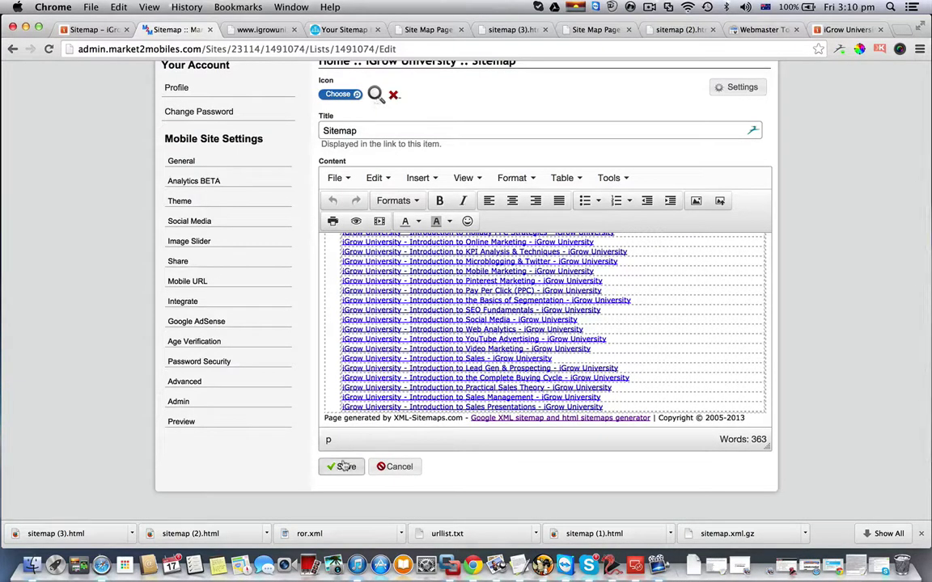
{"action": "left_click", "coordinate": [347, 469]}
Review the links on the live igrowuni.com sitemap page
{"action": "left_click", "coordinate": [94, 29]}
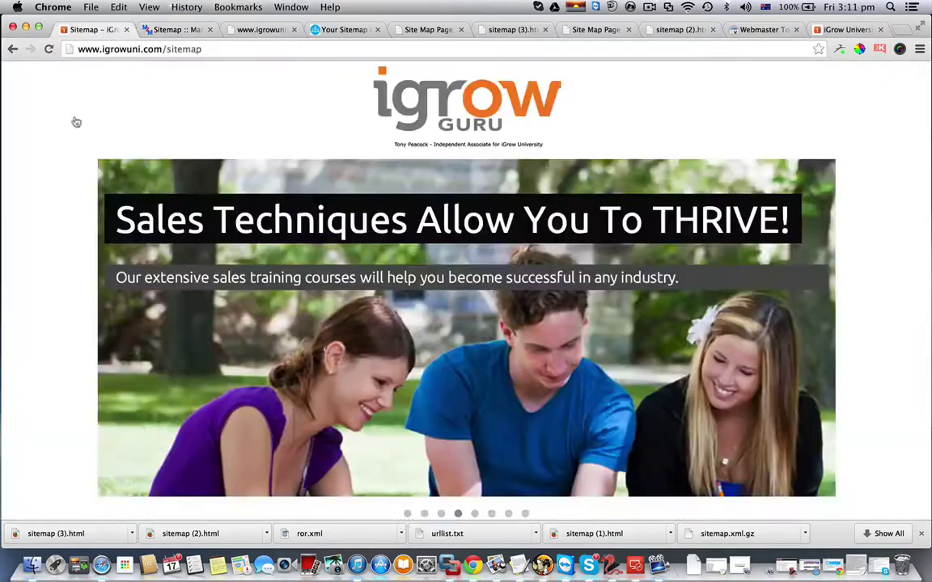
{"action": "scroll", "coordinate": [53, 214], "scroll_direction": "down", "scroll_amount": 8}
{"action": "scroll", "coordinate": [233, 441], "scroll_direction": "down", "scroll_amount": 15}
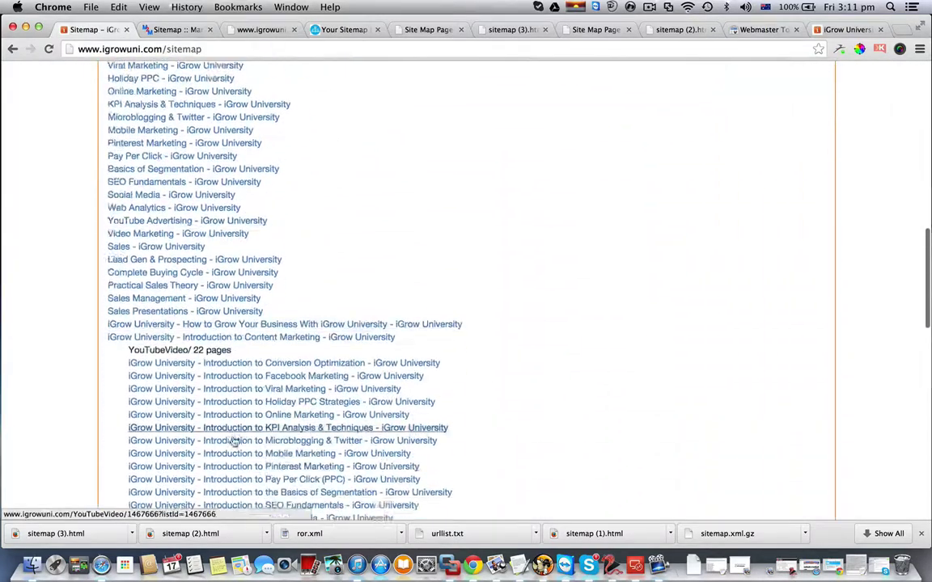
{"action": "scroll", "coordinate": [232, 440], "scroll_direction": "up", "scroll_amount": 8}
{"action": "scroll", "coordinate": [233, 441], "scroll_direction": "up", "scroll_amount": 15}
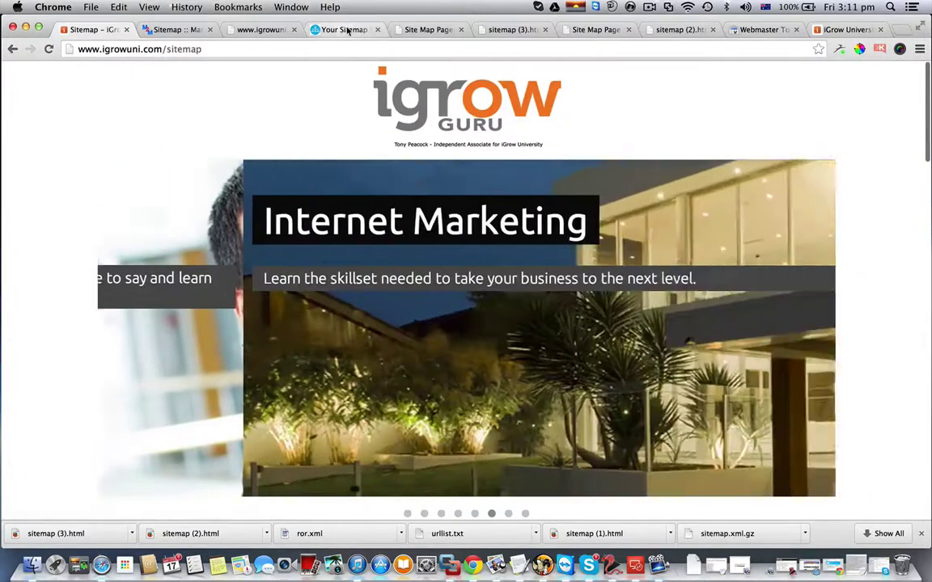
Revisit the generated sitemap's details page and switch to the Google Webmaster Tools home page with the list of sites
{"action": "left_click", "coordinate": [344, 29]}
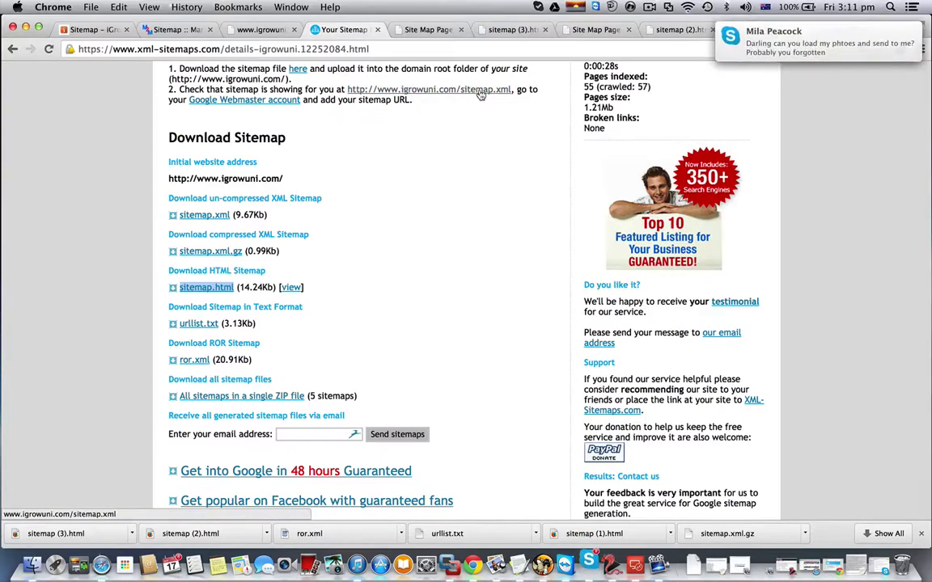
{"action": "left_click_drag", "start_coordinate": [629, 20], "coordinate": [627, 73]}
{"action": "left_click", "coordinate": [767, 85]}
{"action": "double_click", "coordinate": [571, 71]}
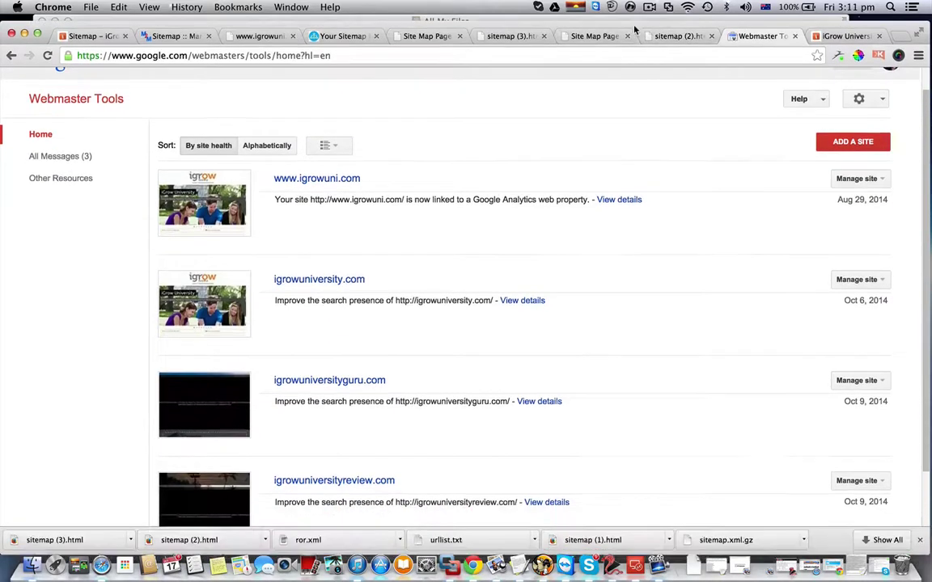
{"action": "scroll", "coordinate": [640, 197], "scroll_direction": "up", "scroll_amount": 2}
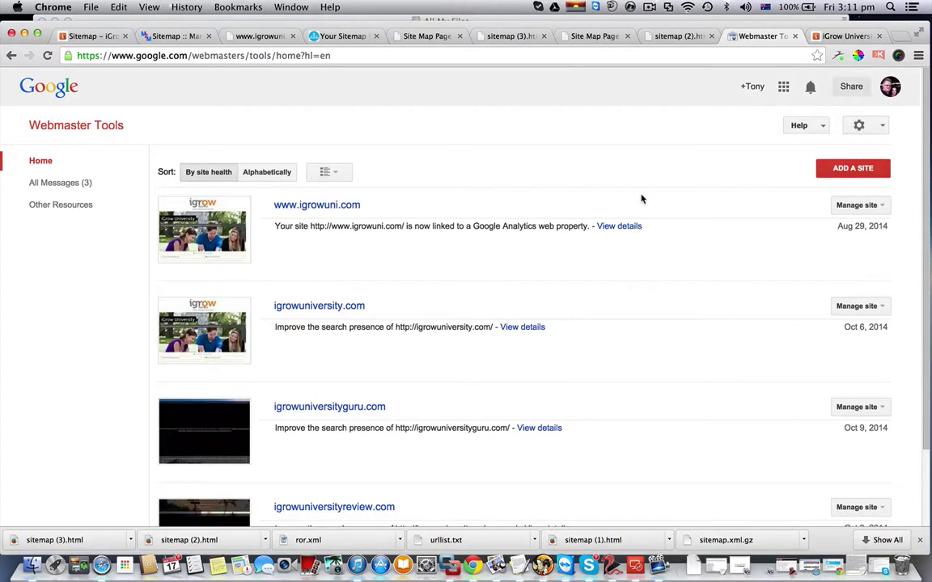
{"action": "left_click", "coordinate": [889, 86]}
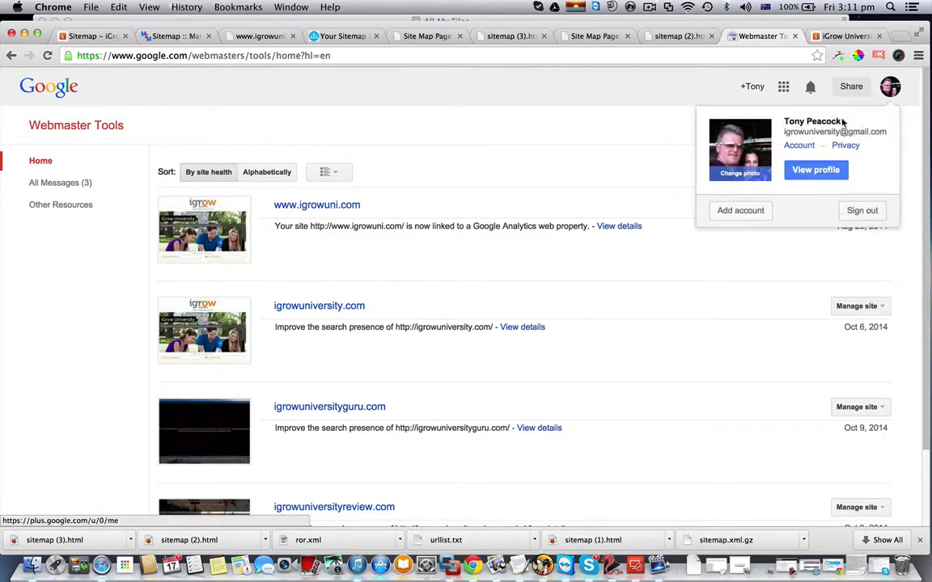
{"action": "left_click", "coordinate": [641, 110]}
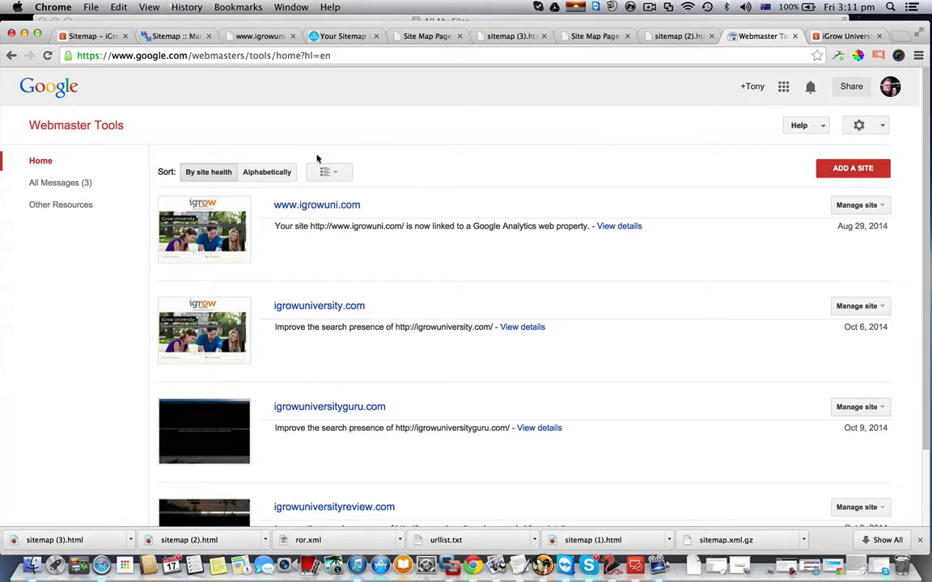
{"action": "left_click", "coordinate": [324, 207]}
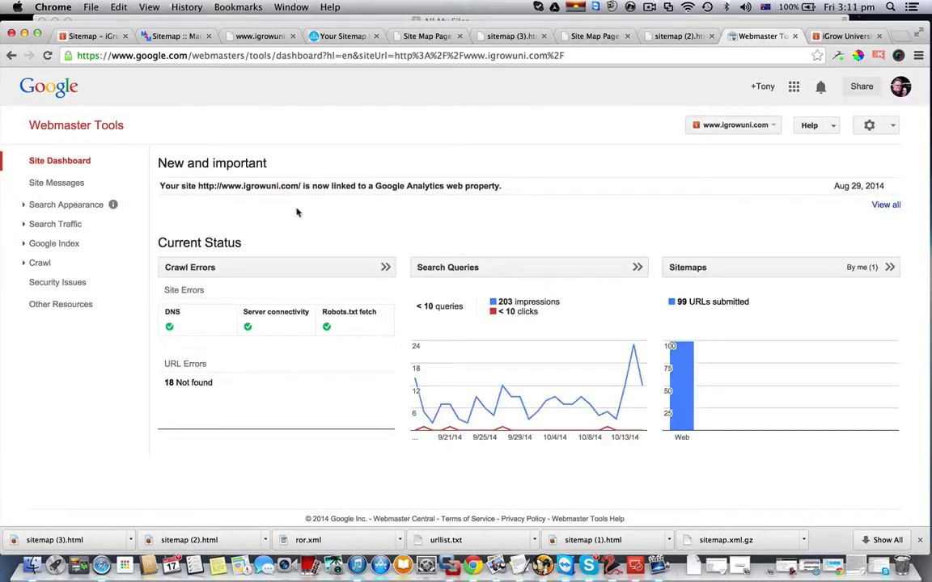
{"action": "left_click", "coordinate": [41, 263]}
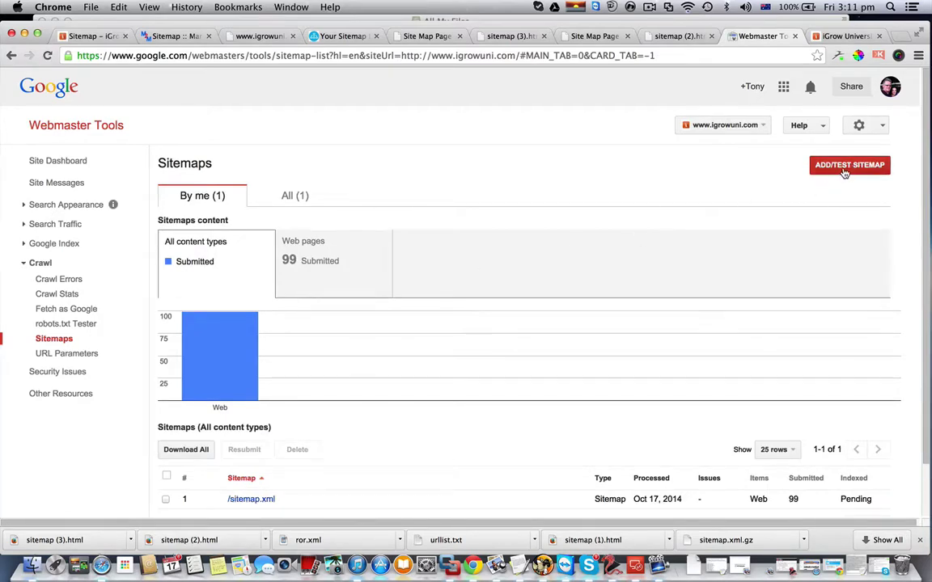
Open the form for adding a sitemap and look up the sitemap file name on the generated sitemap's details page
{"action": "left_click", "coordinate": [843, 169]}
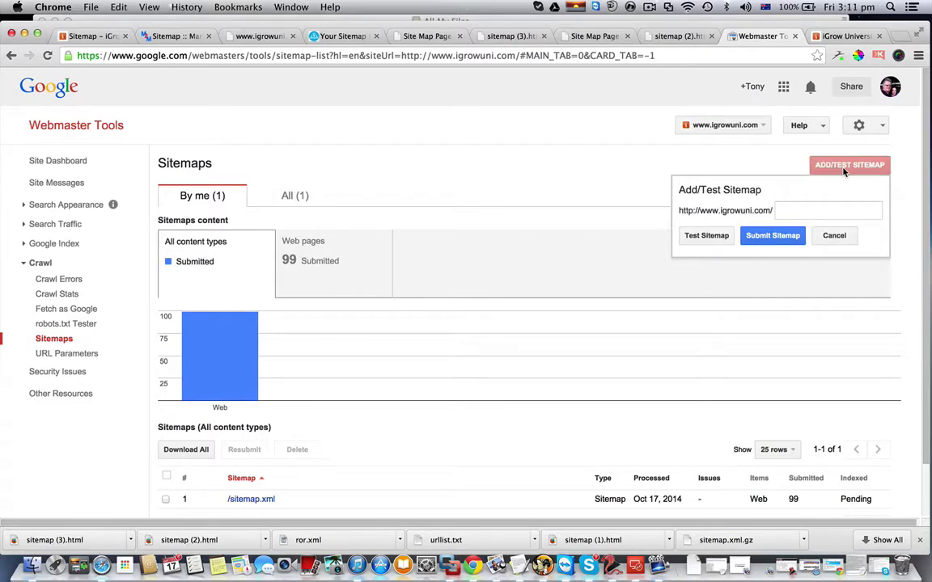
{"action": "type", "text": "s"}
{"action": "left_click", "coordinate": [344, 37]}
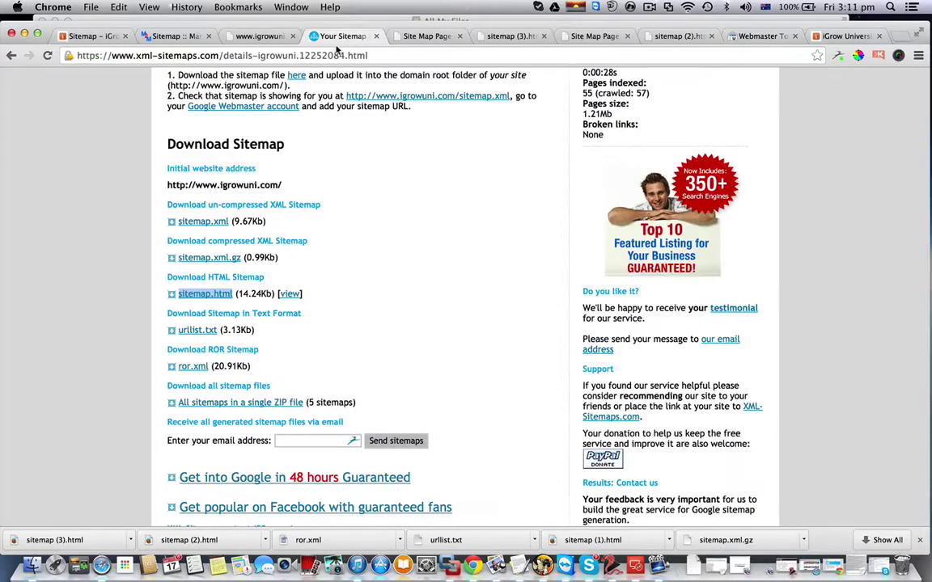
{"action": "left_click", "coordinate": [422, 37]}
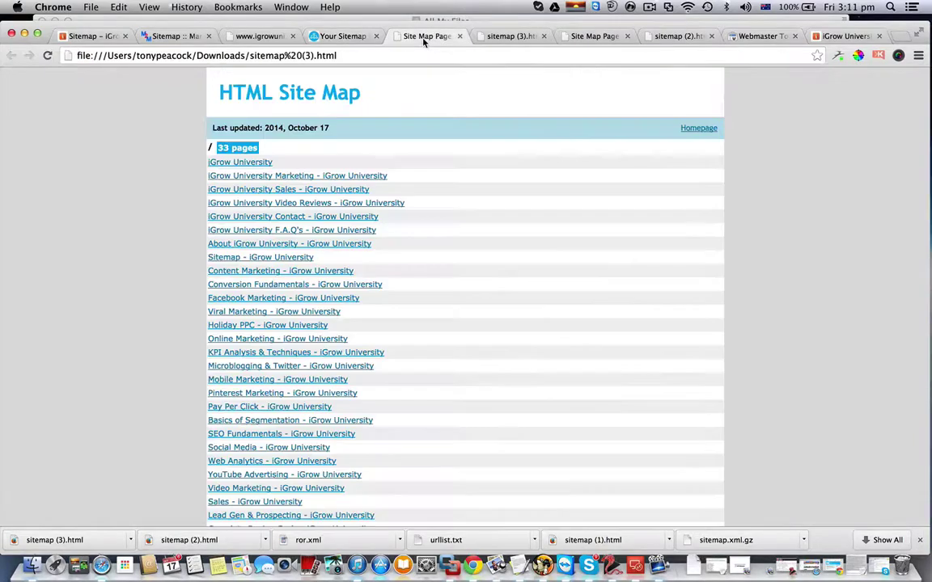
{"action": "left_click", "coordinate": [508, 37]}
{"action": "left_click", "coordinate": [597, 37]}
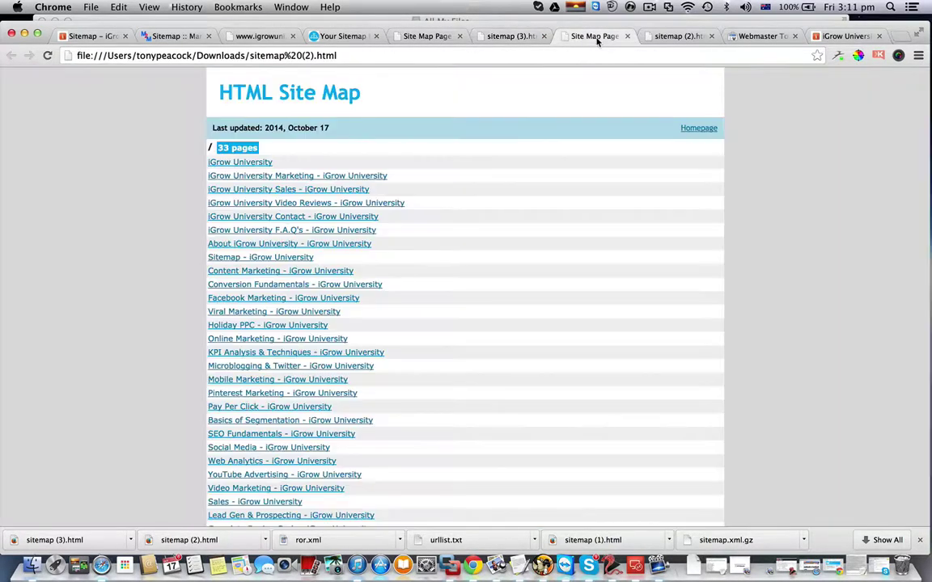
{"action": "left_click", "coordinate": [339, 36]}
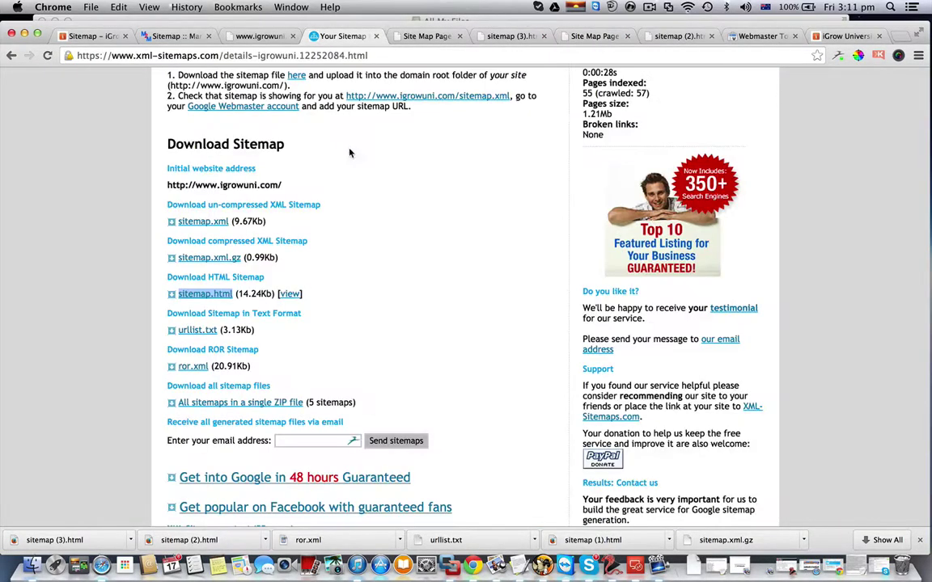
{"action": "scroll", "coordinate": [372, 150], "scroll_direction": "up", "scroll_amount": 1}
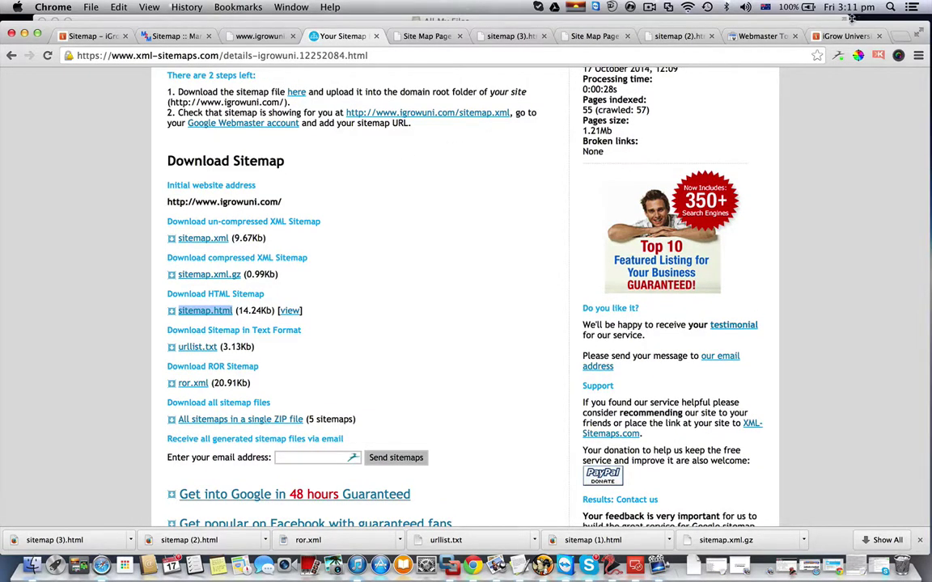
{"action": "left_click", "coordinate": [716, 35]}
{"action": "type", "text": "s"}
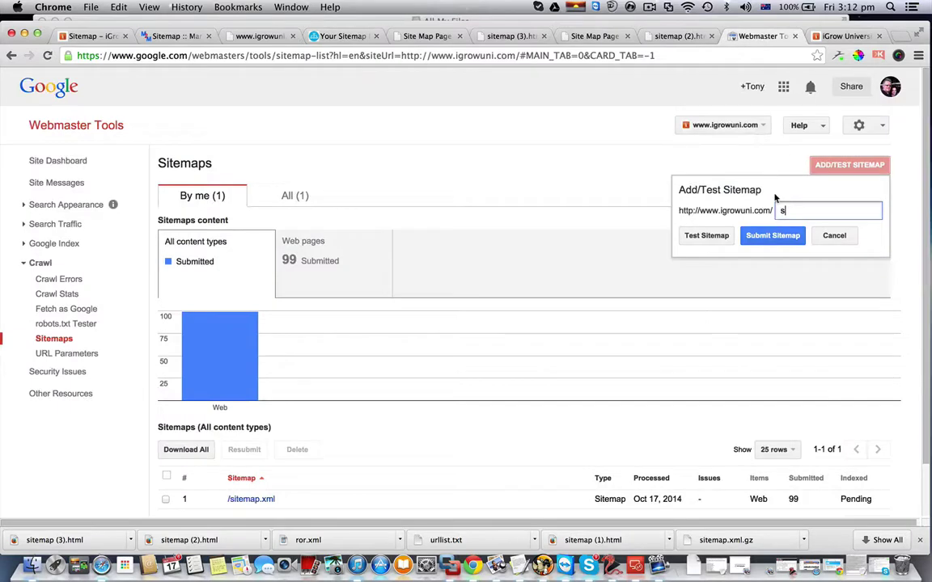
{"action": "type", "text": "itemap.xml"}
{"action": "left_click", "coordinate": [834, 235]}
Review the submitted web pages chart and the /sitemap.xml entry in the Sitemaps report
{"action": "scroll", "coordinate": [495, 280], "scroll_direction": "down", "scroll_amount": 2}
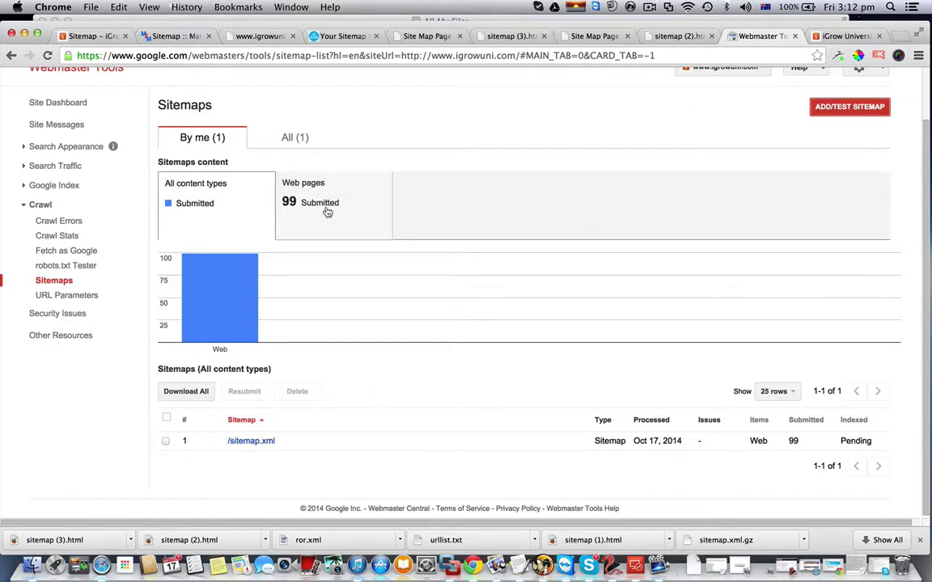
{"action": "mouse_move", "coordinate": [292, 328]}
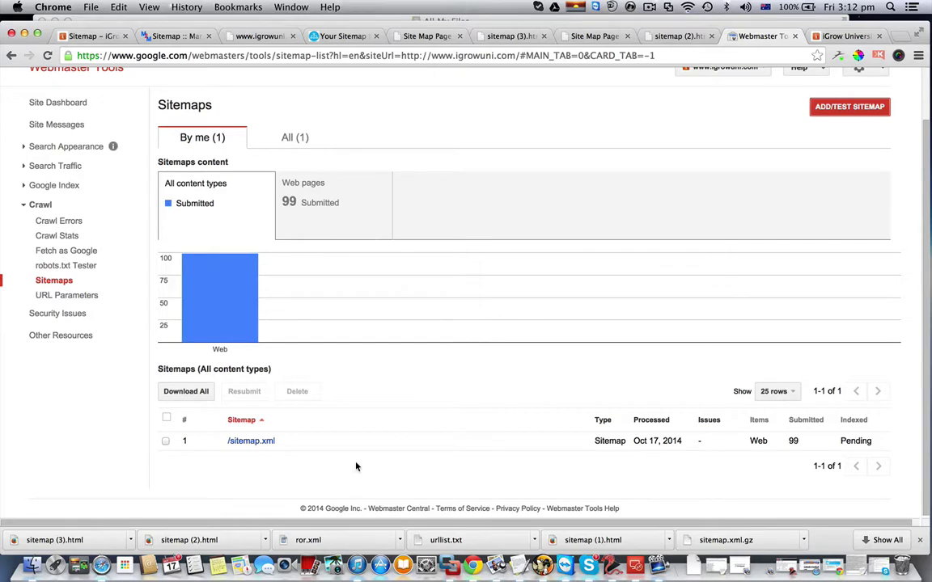
{"action": "scroll", "coordinate": [356, 467], "scroll_direction": "up", "scroll_amount": 1}
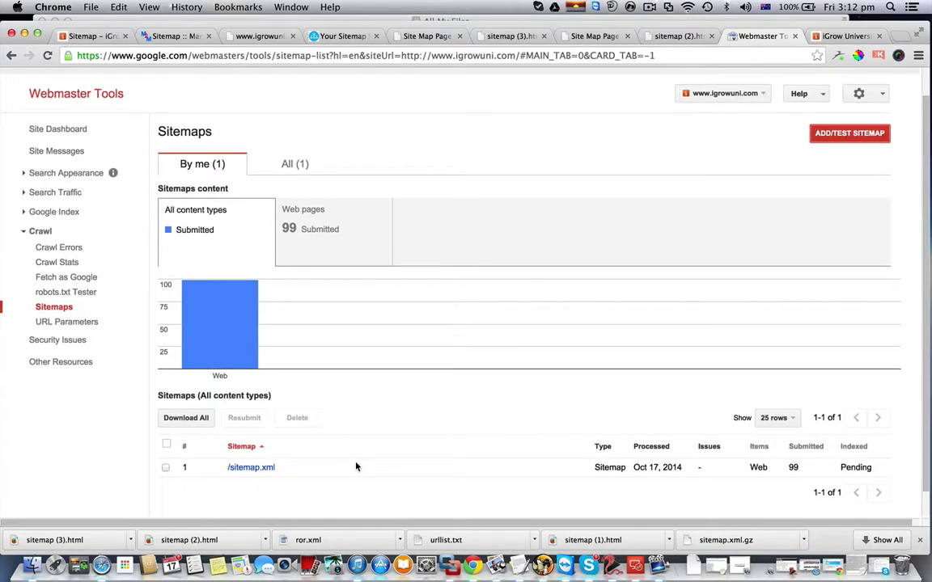